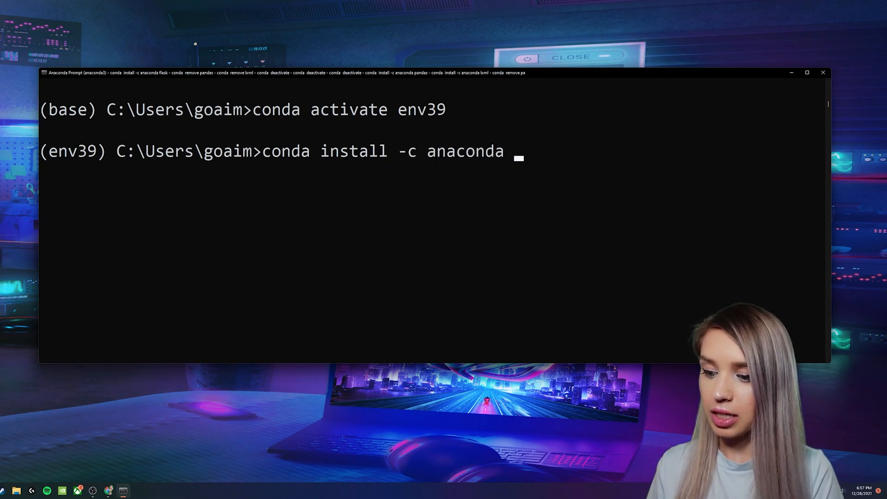
# - Run conda install -c anaconda pandas, then conda install -c anaconda lxml, confirming each with y
pyautogui.press('Return')
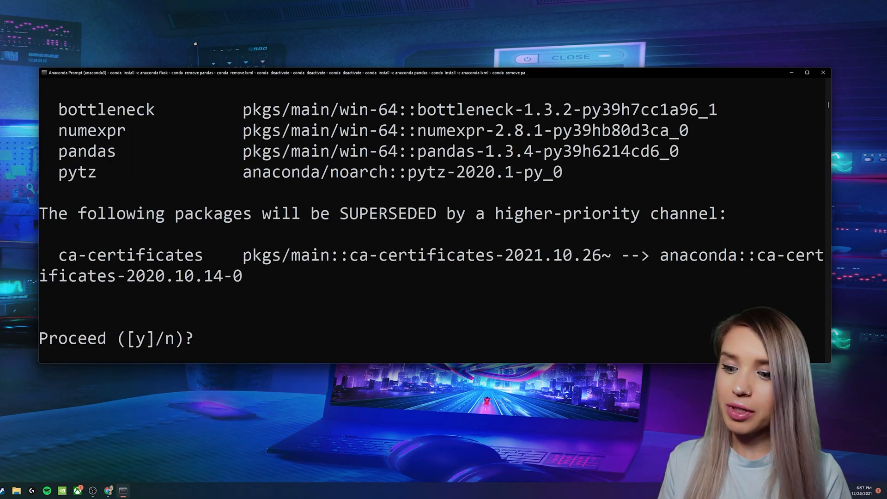
pyautogui.write('y')
pyautogui.press('Return')
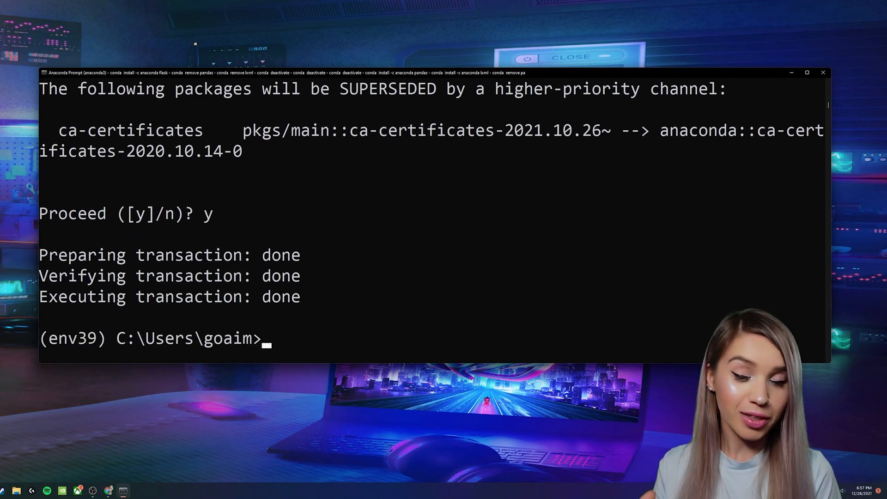
pyautogui.write('conda install -c anacon')
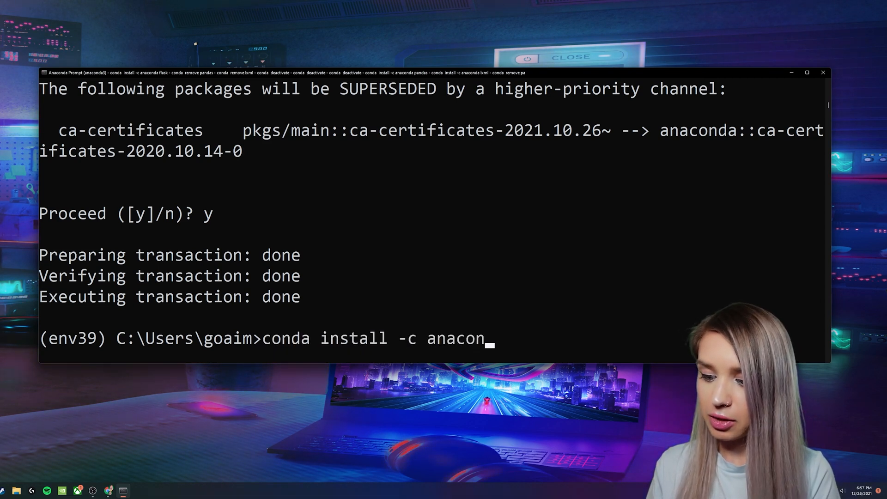
pyautogui.write('ml')
pyautogui.press('Return')
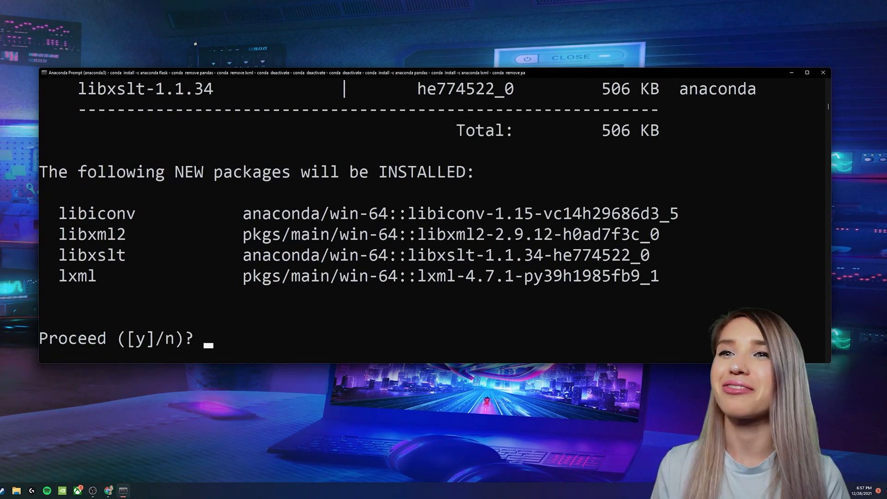
pyautogui.write('y')
pyautogui.press('Return')
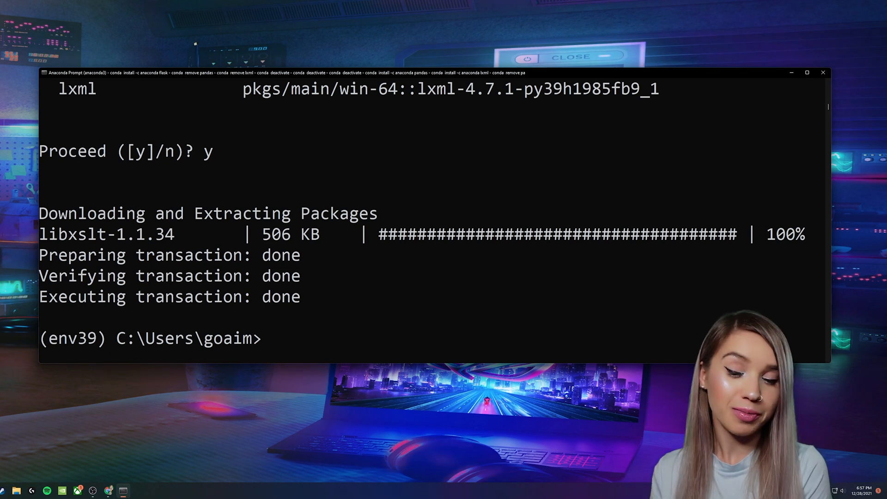
pyautogui.write('jupyter ')
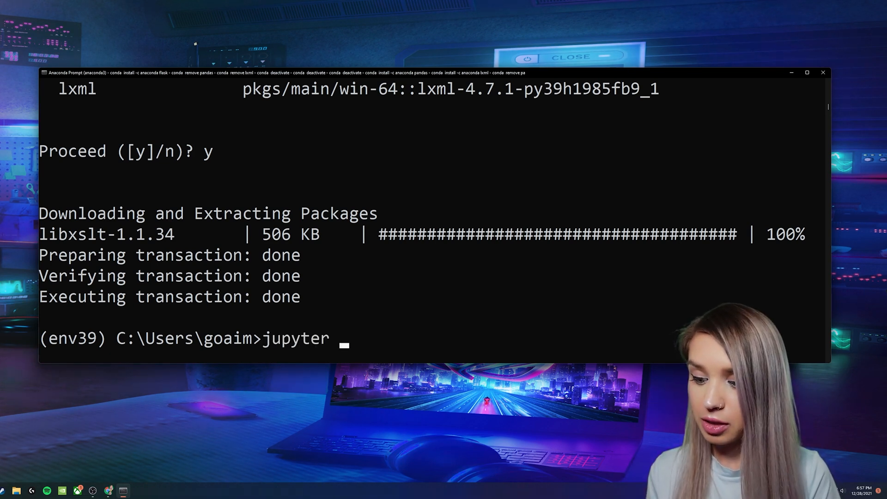
pyautogui.write('notebook')
# - Launch jupyter notebook and create a new Python 3 (ipykernel) notebook
pyautogui.press('Return')
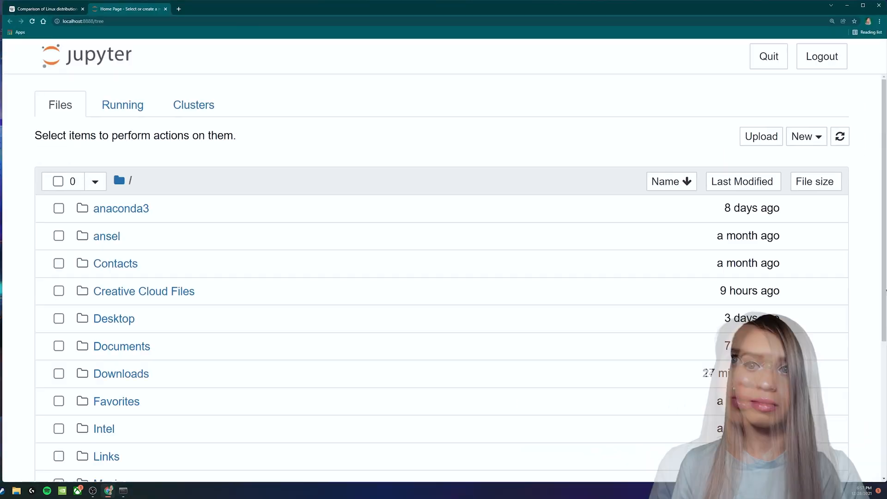
pyautogui.click(806, 136)
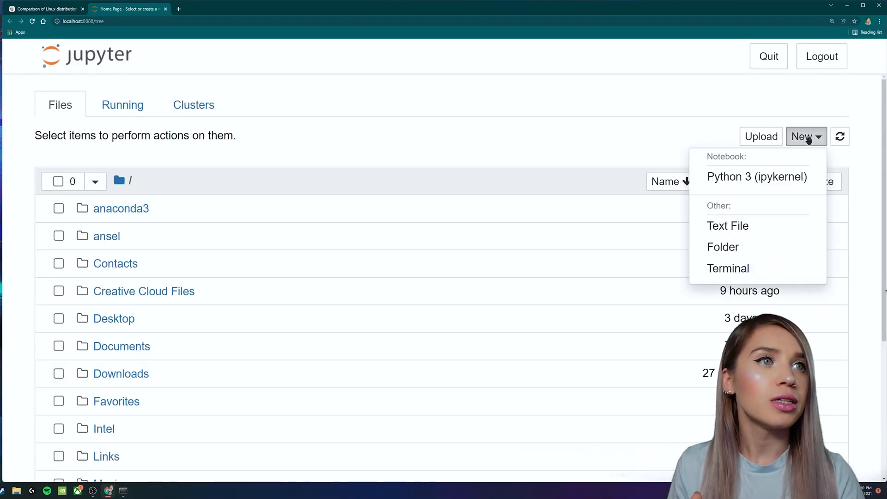
pyautogui.click(745, 179)
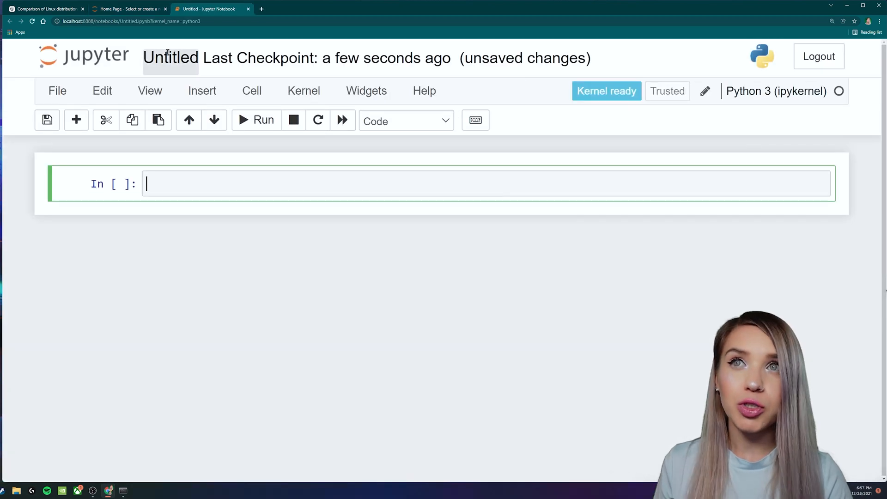
# - Rename the untitled notebook to scraper_panadas and start editing its first cell
pyautogui.click(170, 58)
pyautogui.write('scraper_panada')
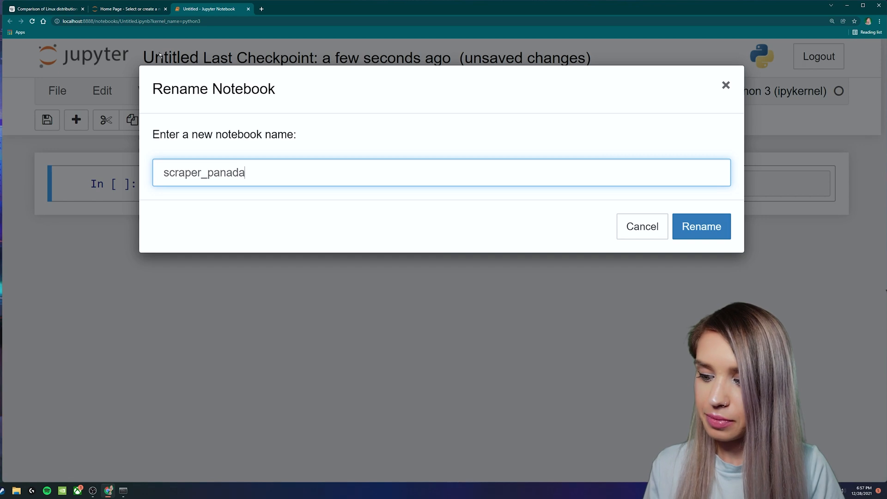
pyautogui.write('s')
pyautogui.press('Return')
pyautogui.click(164, 189)
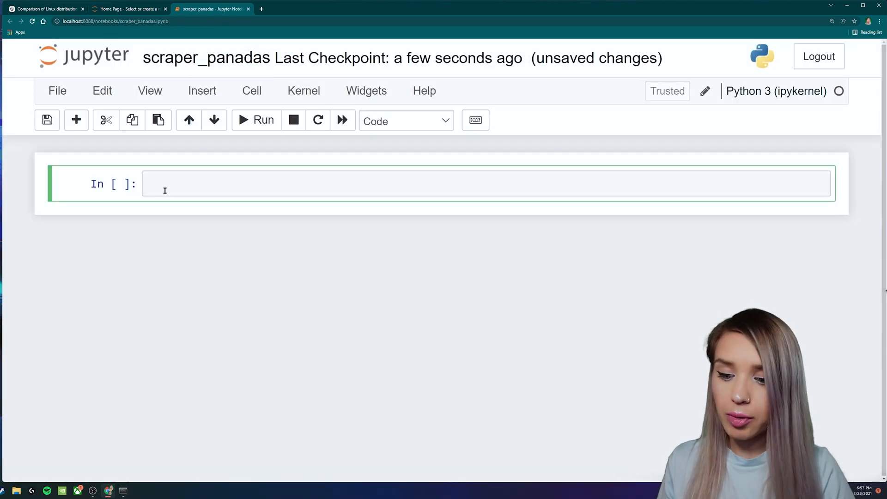
pyautogui.write('import pandas')
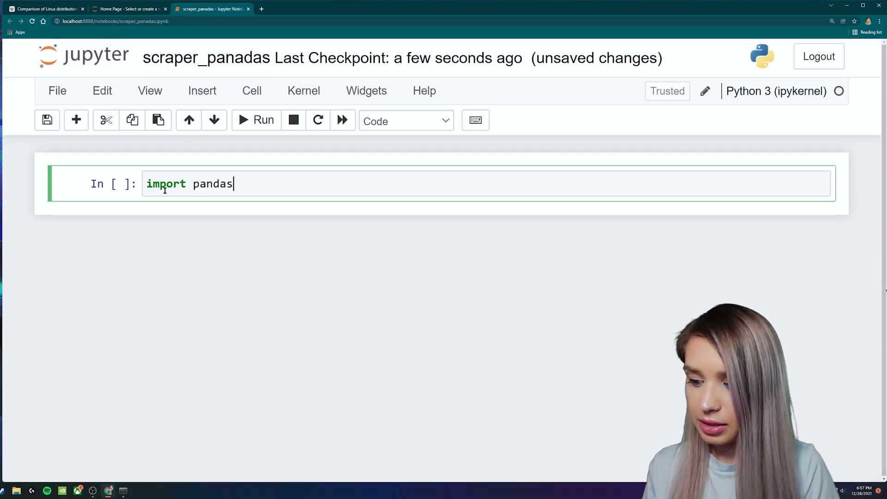
pyautogui.write(' as pd')
# - Write import pandas as pd, then grab the Wikipedia Linux distributions page URL from the browser tab
pyautogui.press('Return')
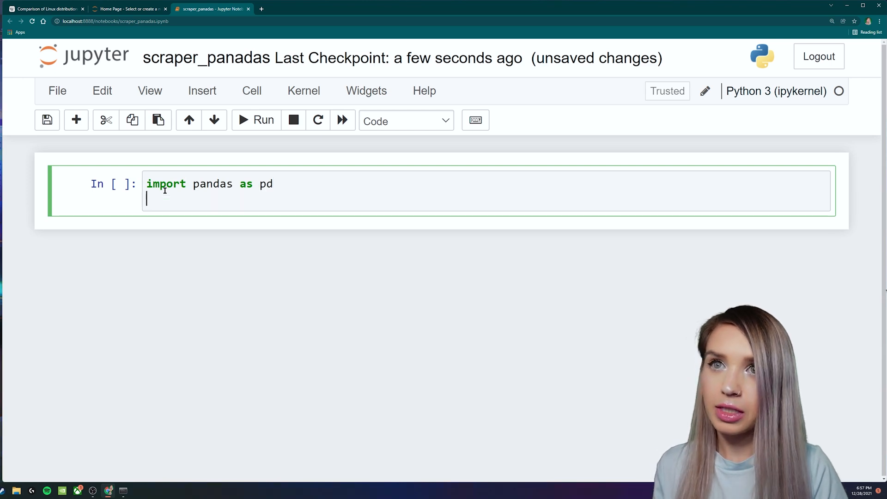
pyautogui.press('Return')
pyautogui.write('scraper = pd.read_html()')
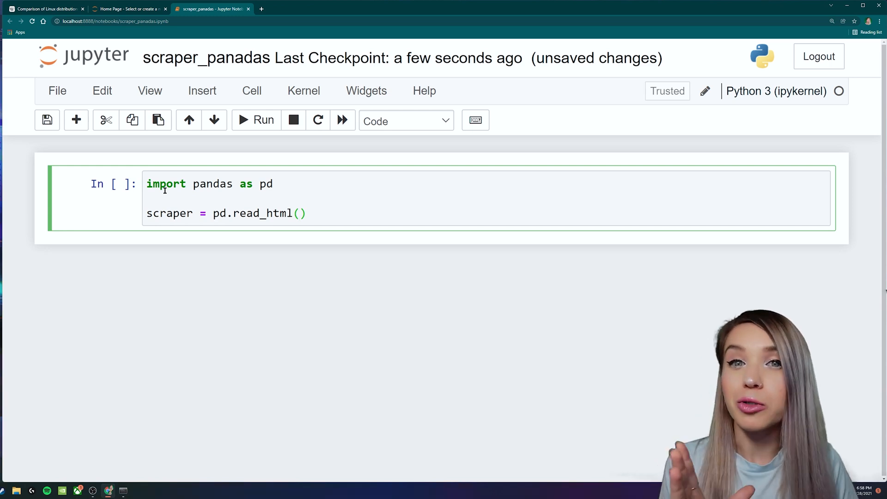
pyautogui.click(53, 9)
pyautogui.click(121, 21)
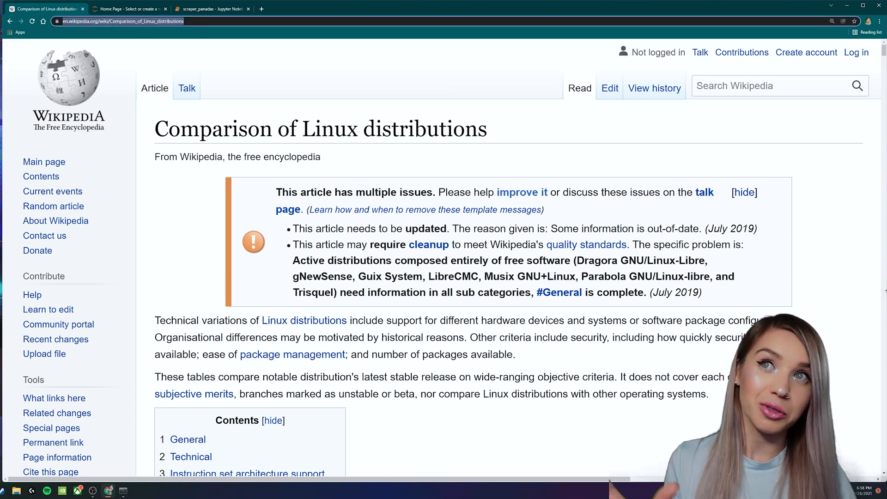
# - Paste the URL into scraper = pd.read_html("..."), add scraper, and run the cell
pyautogui.click(211, 9)
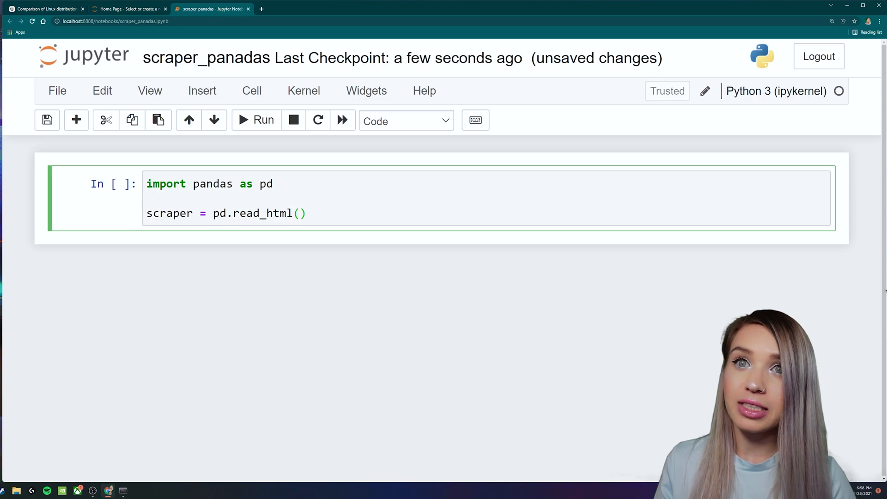
pyautogui.write('https://en.wikipedia.org/wiki/Comparison_of_Linux_distributions')
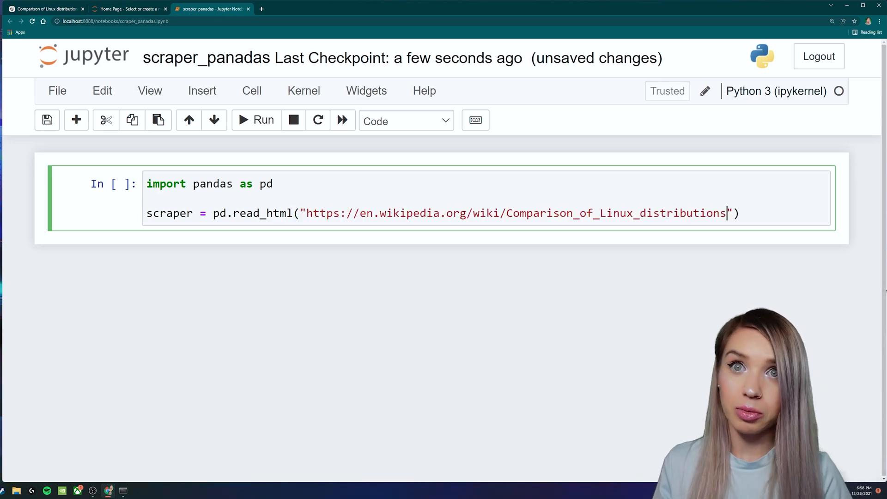
pyautogui.press('Return')
pyautogui.press('Return')
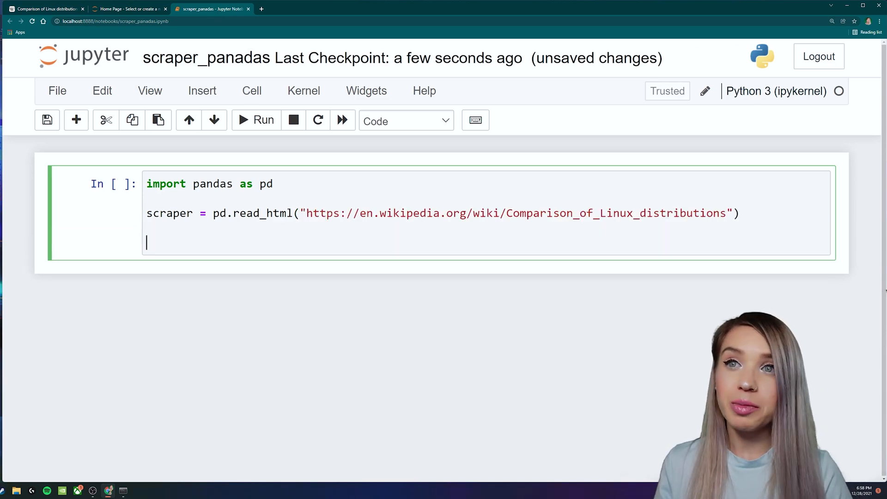
pyautogui.write('sc')
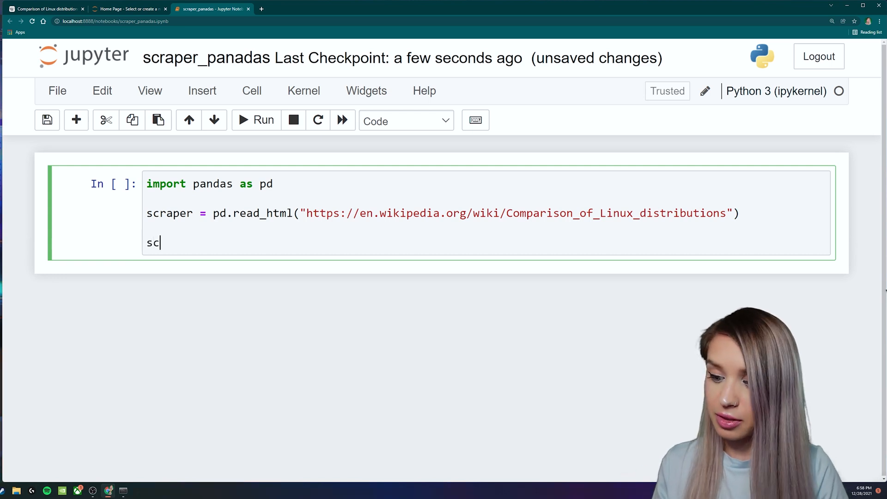
pyautogui.write('raper')
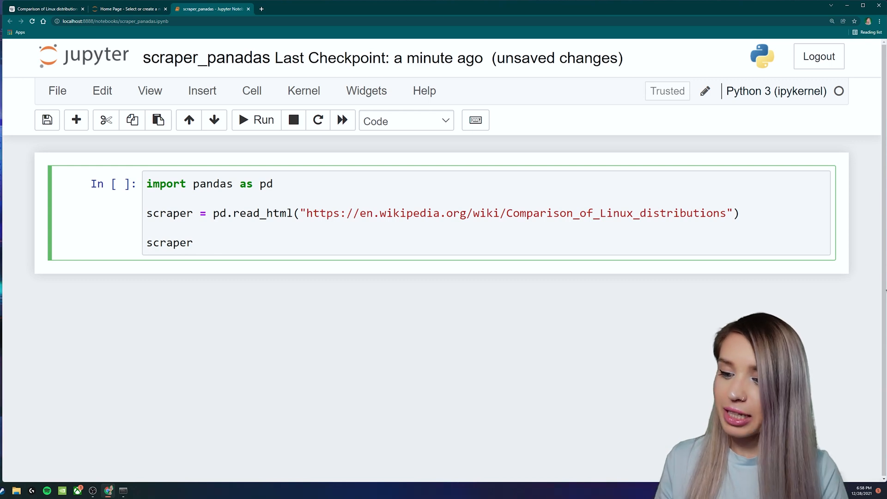
pyautogui.hotkey('shift', 'Return')
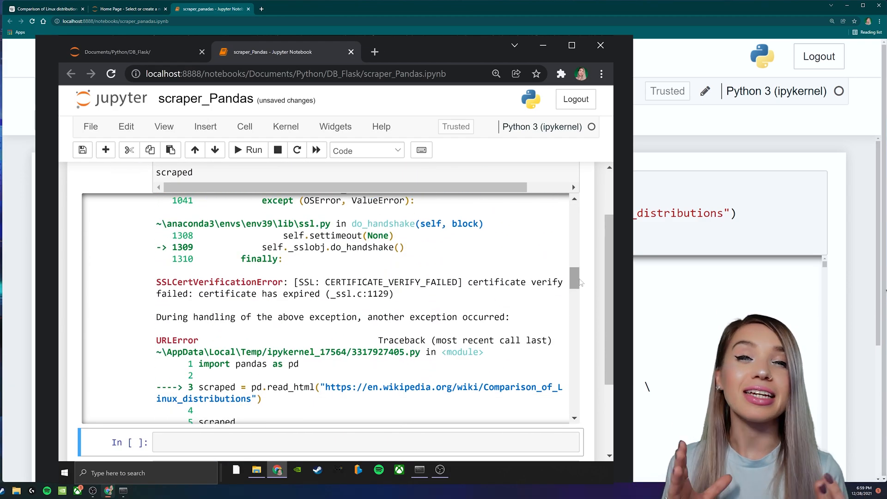
pyautogui.moveTo(574, 279); pyautogui.dragTo(575, 405)
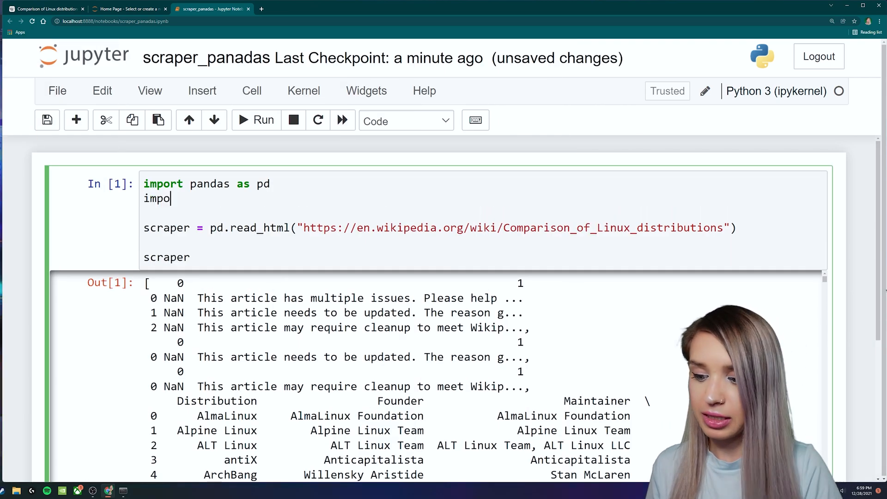
pyautogui.write('rt s')
# - Add import ssl and ssl._create_default_https_context = ssl._create_unverified_context, then rerun the cell
pyautogui.press('Return')
pyautogui.press('Return')
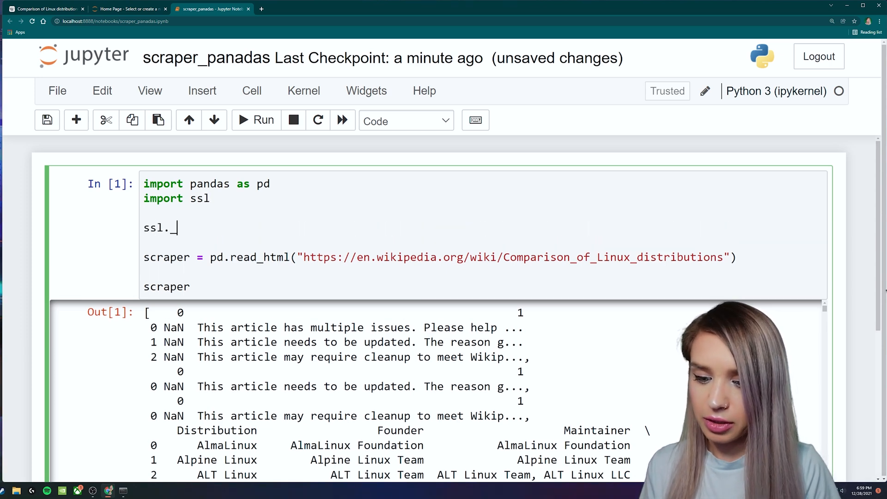
pyautogui.write('create_default_')
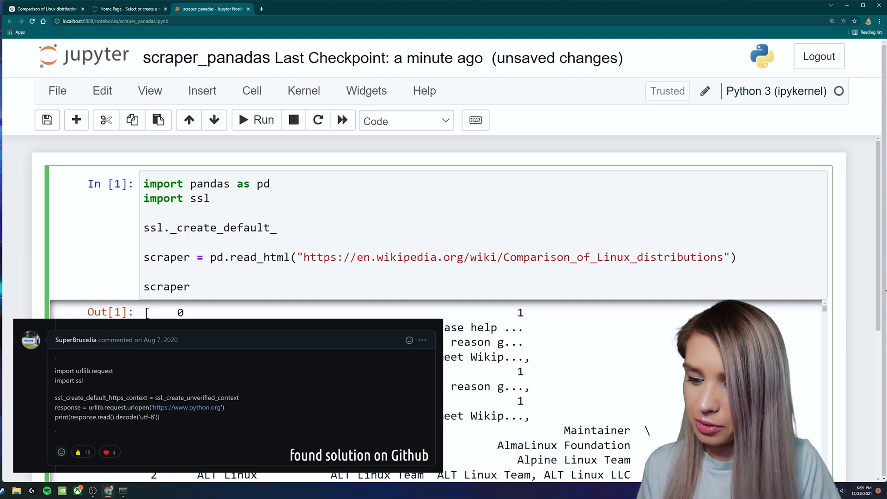
pyautogui.write('http')
pyautogui.write('s_context = ssl._create_unve')
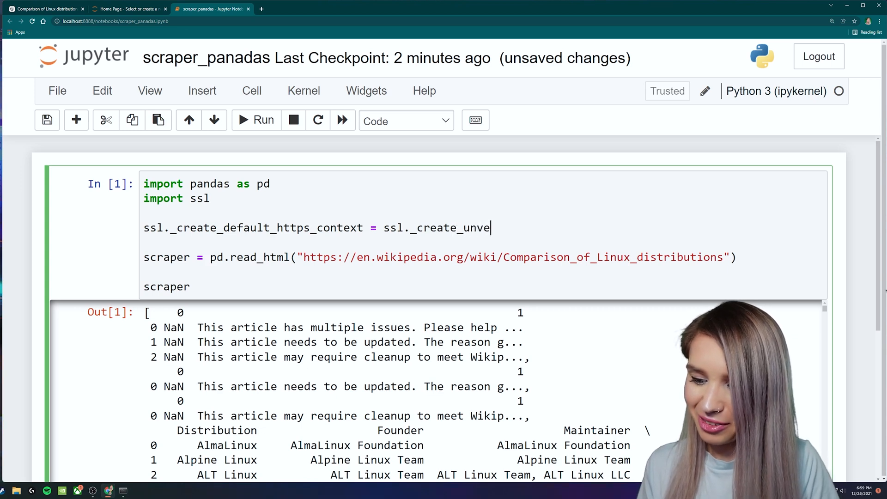
pyautogui.write('rified_context')
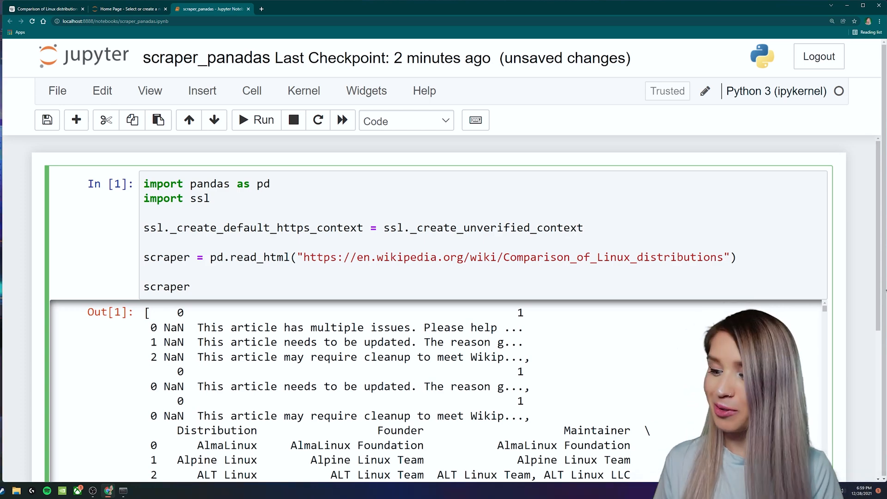
pyautogui.hotkey('shift', 'Return')
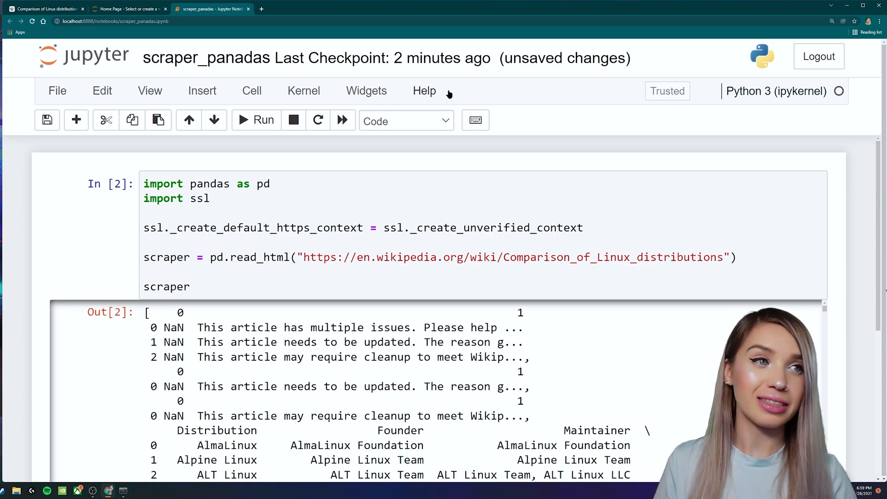
pyautogui.moveTo(880, 216); pyautogui.dragTo(879, 291)
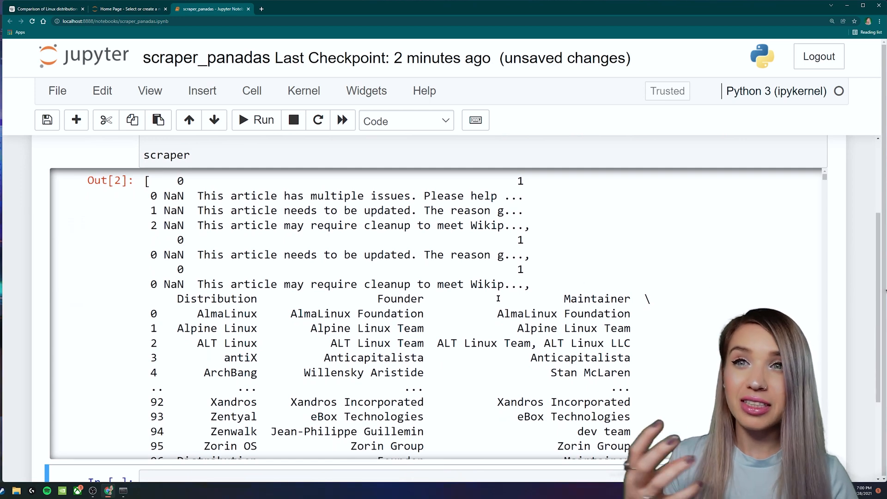
pyautogui.scroll(-3, 511, 288)
pyautogui.scroll(-3, 486, 299)
pyautogui.scroll(-3, 464, 298)
pyautogui.scroll(-4, 463, 298)
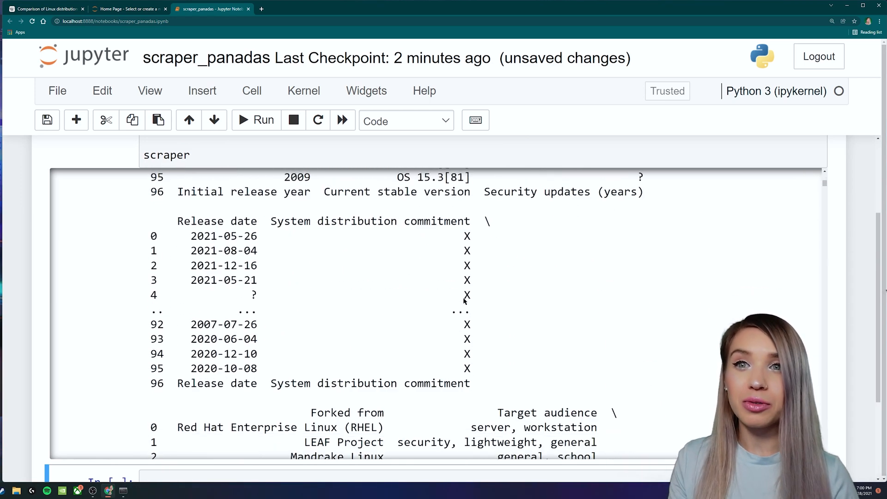
pyautogui.scroll(-4, 463, 298)
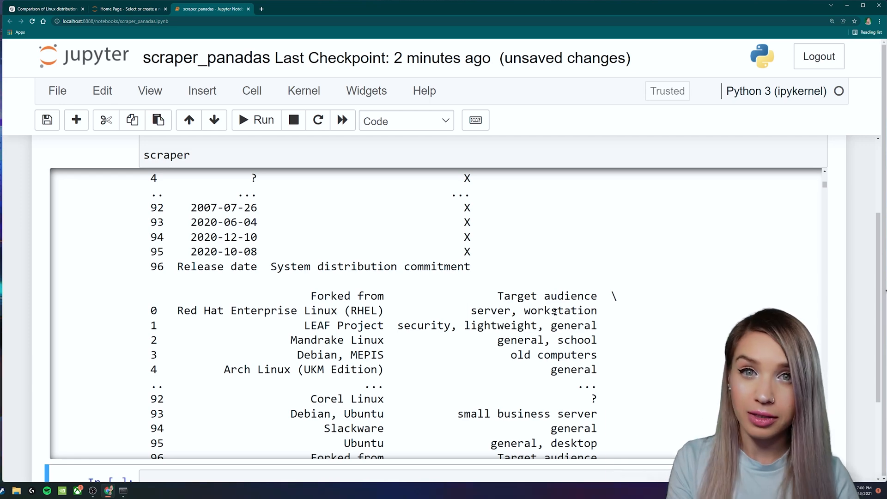
pyautogui.scroll(8, 417, 312)
pyautogui.scroll(8, 346, 305)
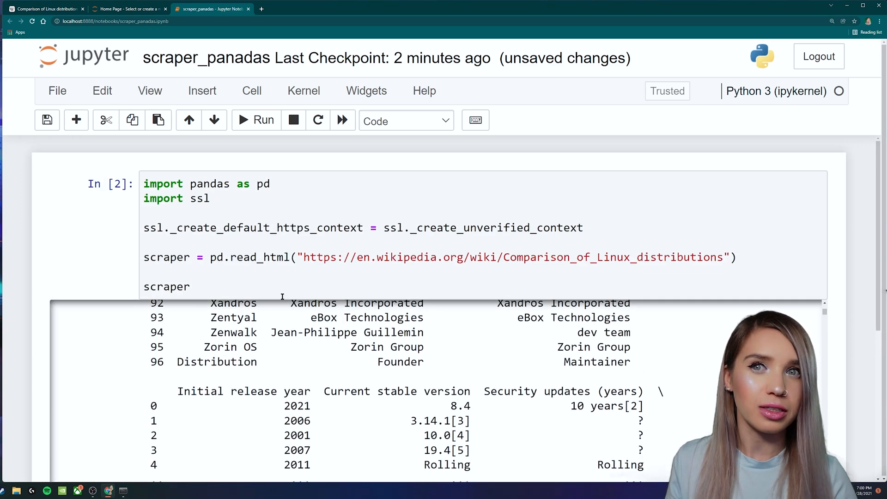
# - Select the trailing scraper display line for removal
pyautogui.doubleClick(166, 287)
# - Write for idx, table in enumerate(scraper) printing asterisks, idx and table, run it, and highlight table index 3
pyautogui.press('BackSpace')
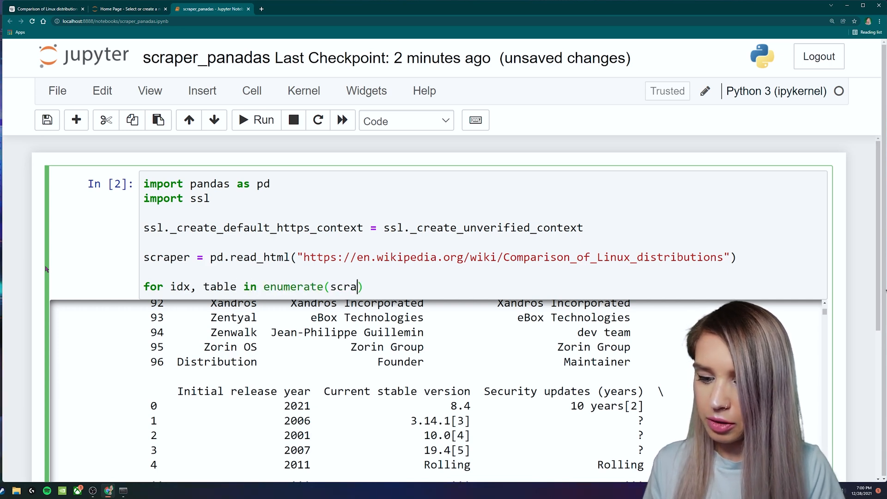
pyautogui.press('Return')
pyautogui.write('print("********************************************")')
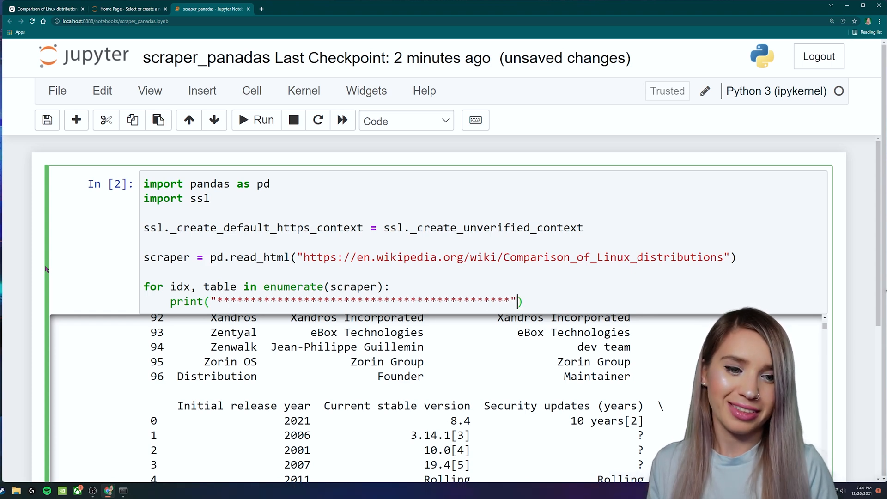
pyautogui.press('End')
pyautogui.press('Return')
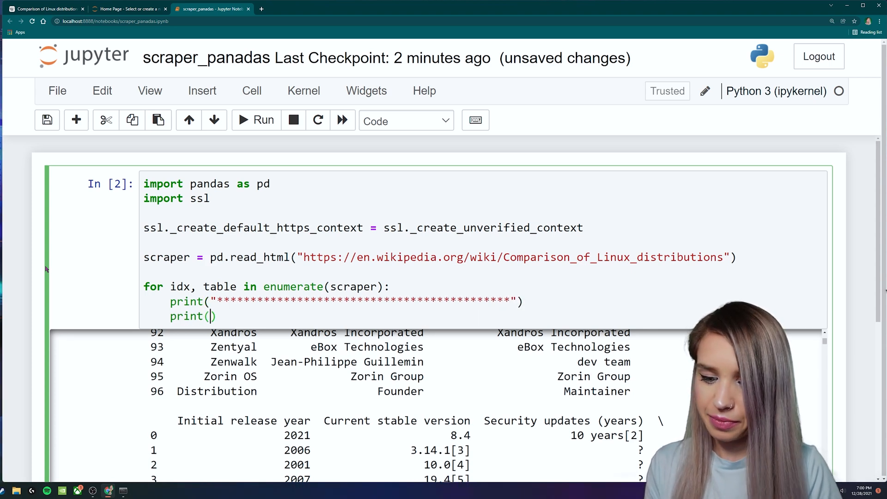
pyautogui.press('Return')
pyautogui.write('print(table)')
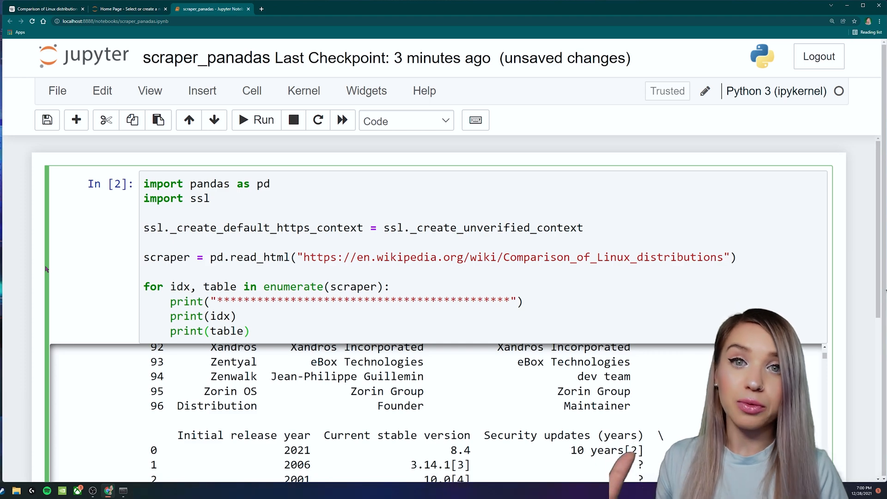
pyautogui.hotkey('ctrl', 'Return')
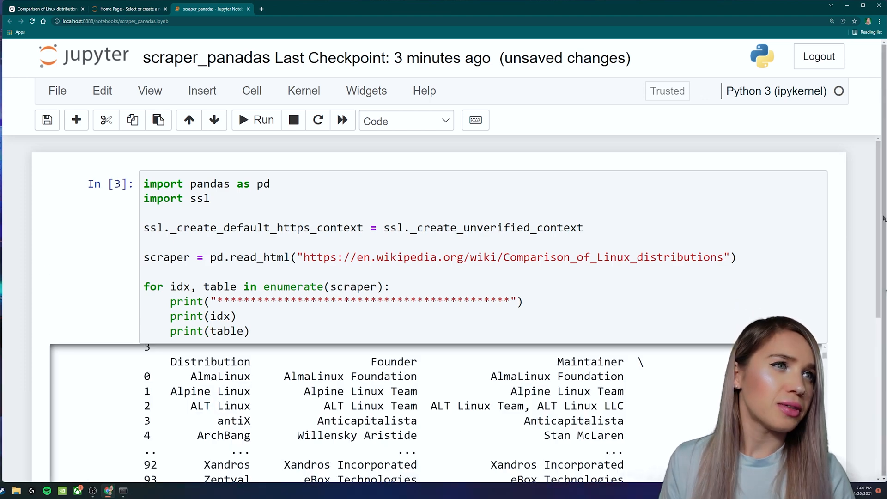
pyautogui.scroll(-3, 846, 282)
pyautogui.moveTo(826, 272); pyautogui.dragTo(482, 324)
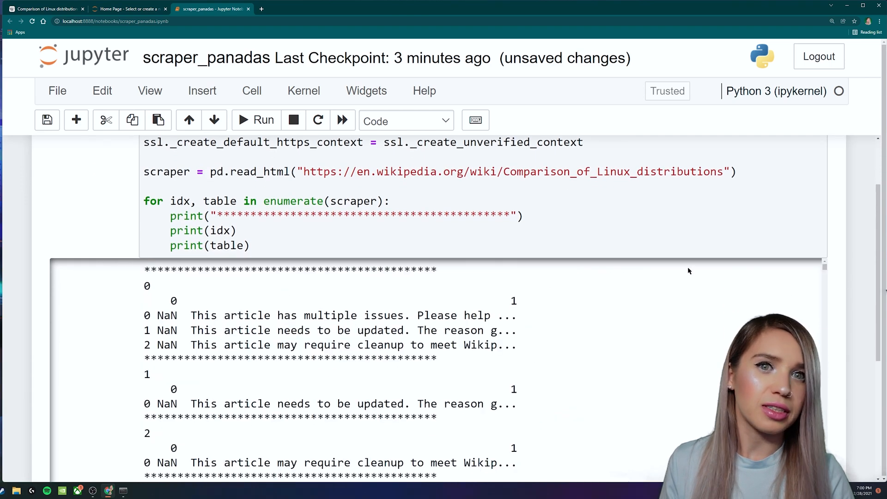
pyautogui.moveTo(206, 276); pyautogui.dragTo(229, 350)
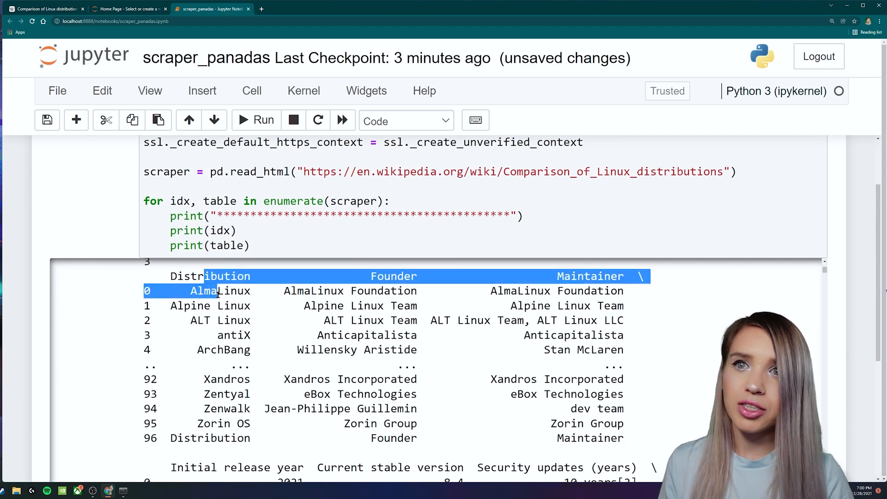
pyautogui.scroll(2, 229, 350)
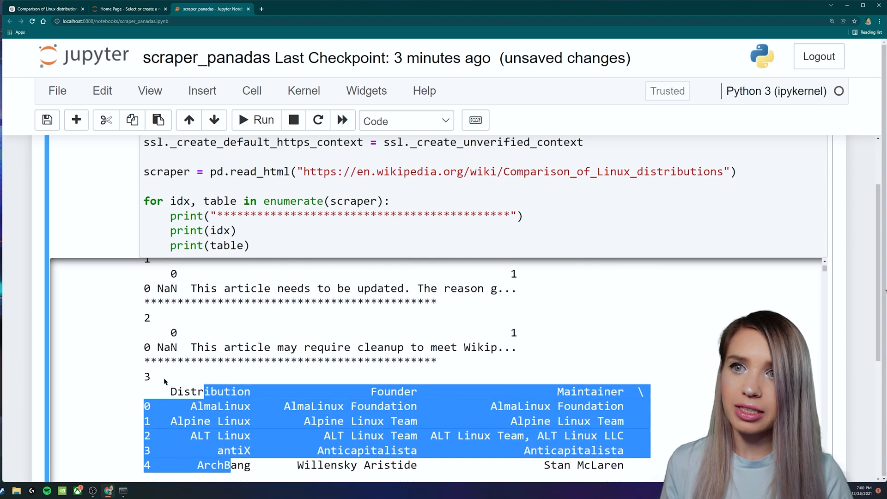
pyautogui.moveTo(149, 380); pyautogui.dragTo(144, 360)
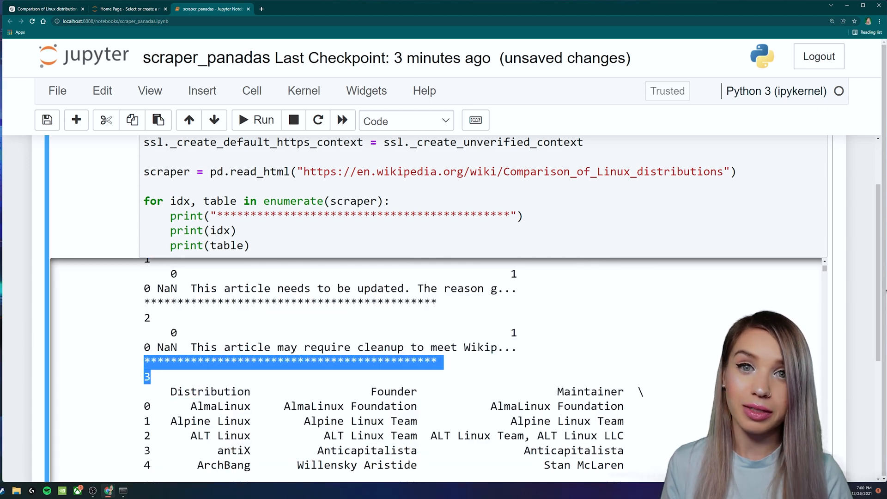
pyautogui.scroll(-5, 43, 222)
# - Evaluate scraper[3] in the new cell to display the Linux distributions table as a DataFrame
pyautogui.click(184, 348)
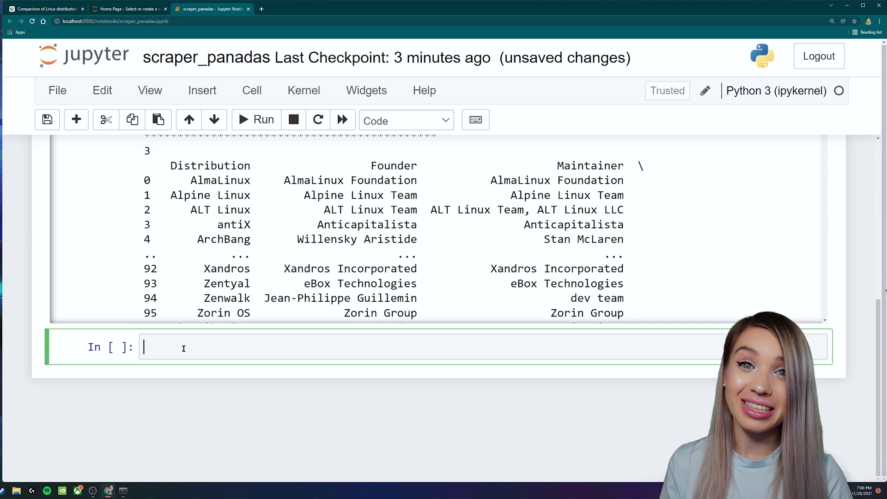
pyautogui.write('scr')
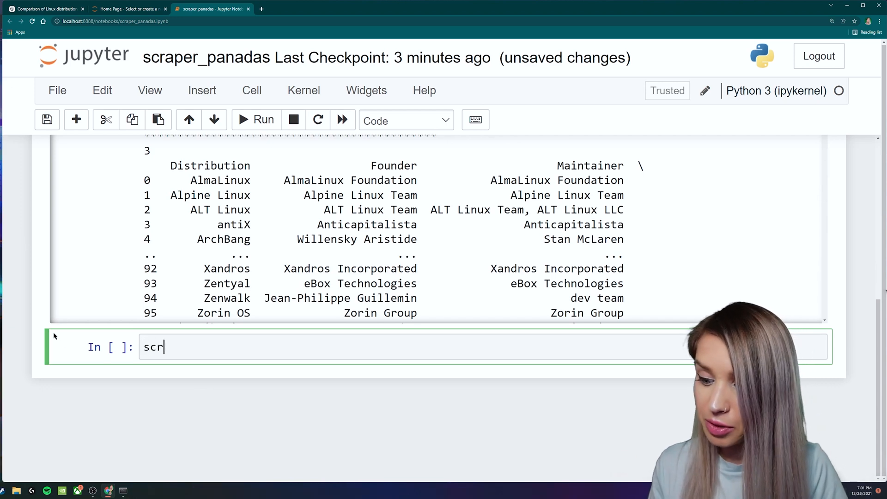
pyautogui.write('aper[]')
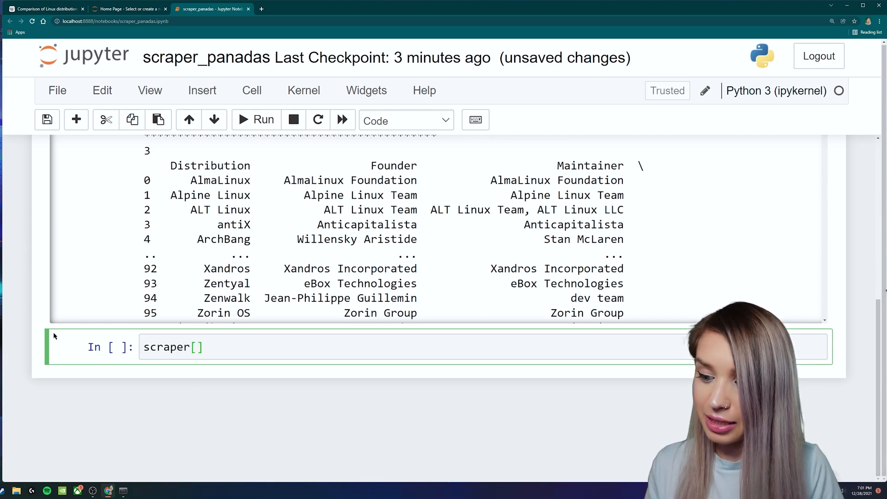
pyautogui.write('3')
pyautogui.hotkey('shift', 'Return')
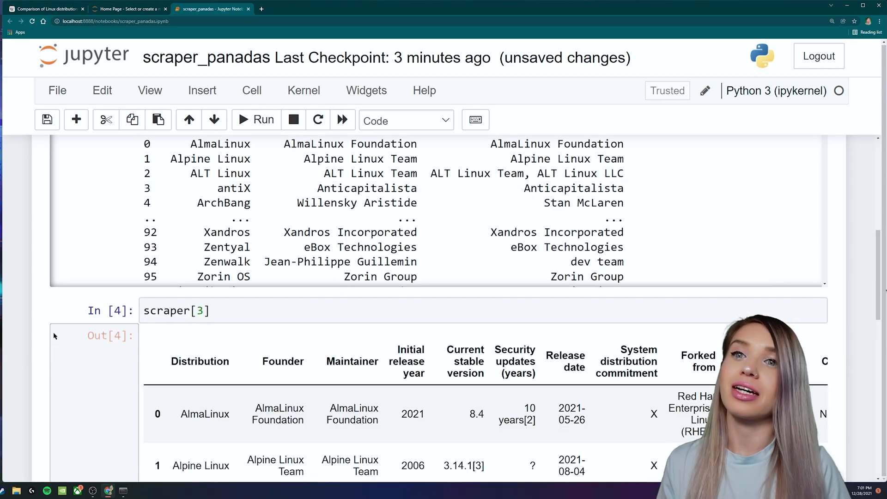
pyautogui.scroll(-3, 881, 255)
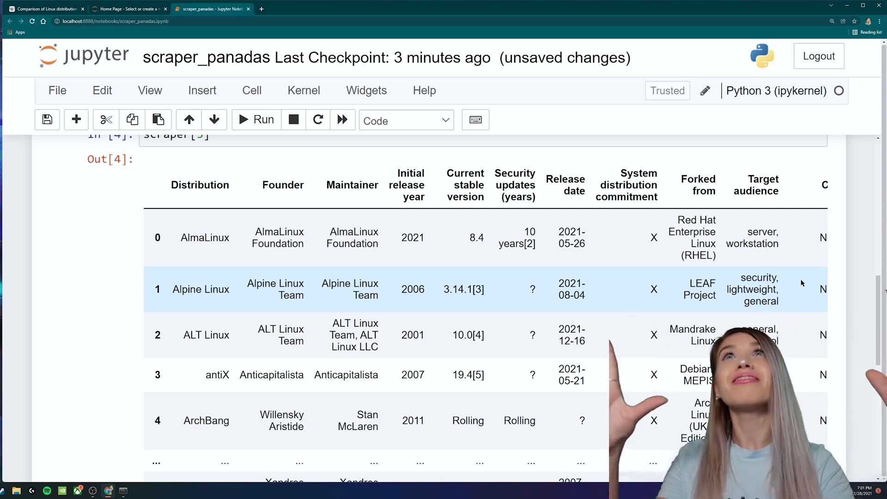
pyautogui.scroll(1, 802, 283)
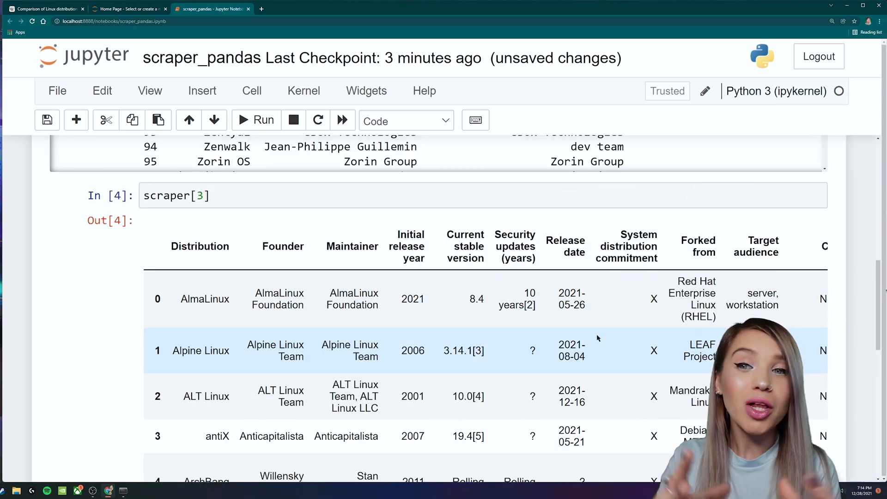